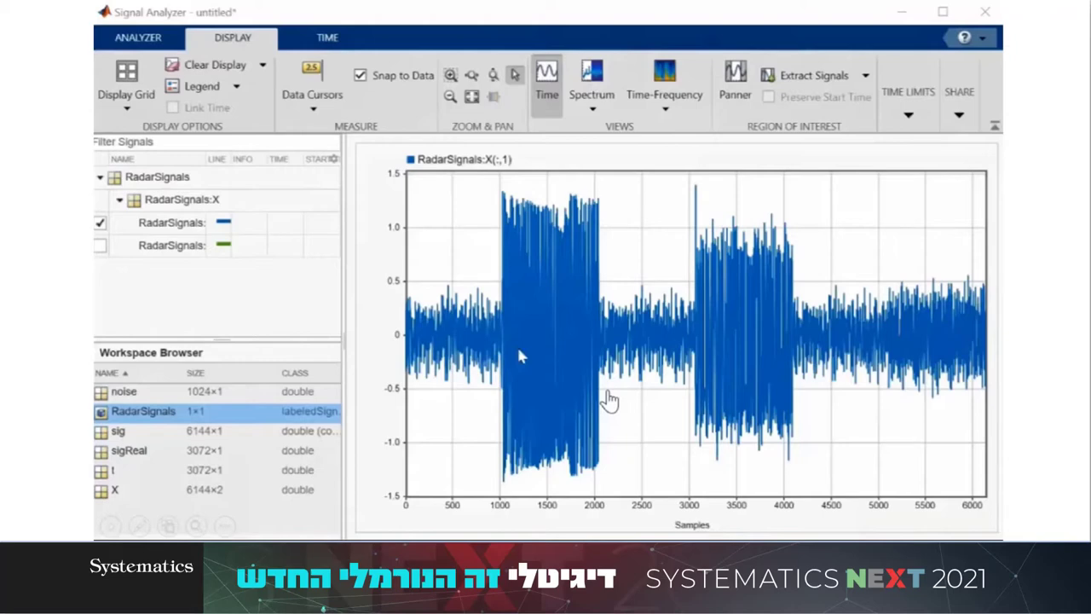
Step: Display the power spectrum and a scalogram of the first RadarSignals channel along with its time plot
left_click(592, 75)
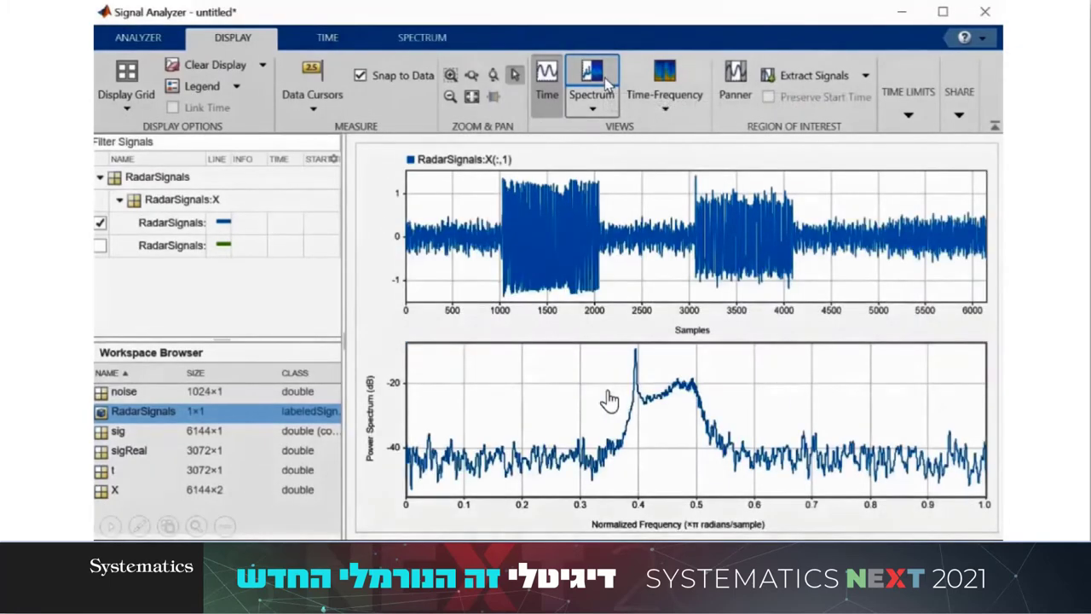
left_click(670, 75)
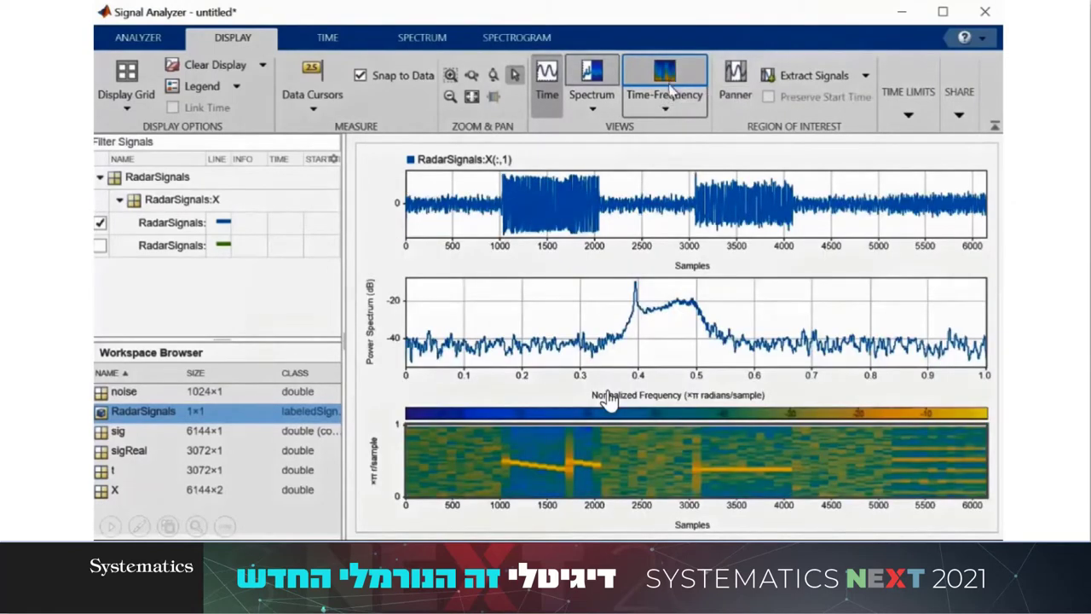
left_click(665, 108)
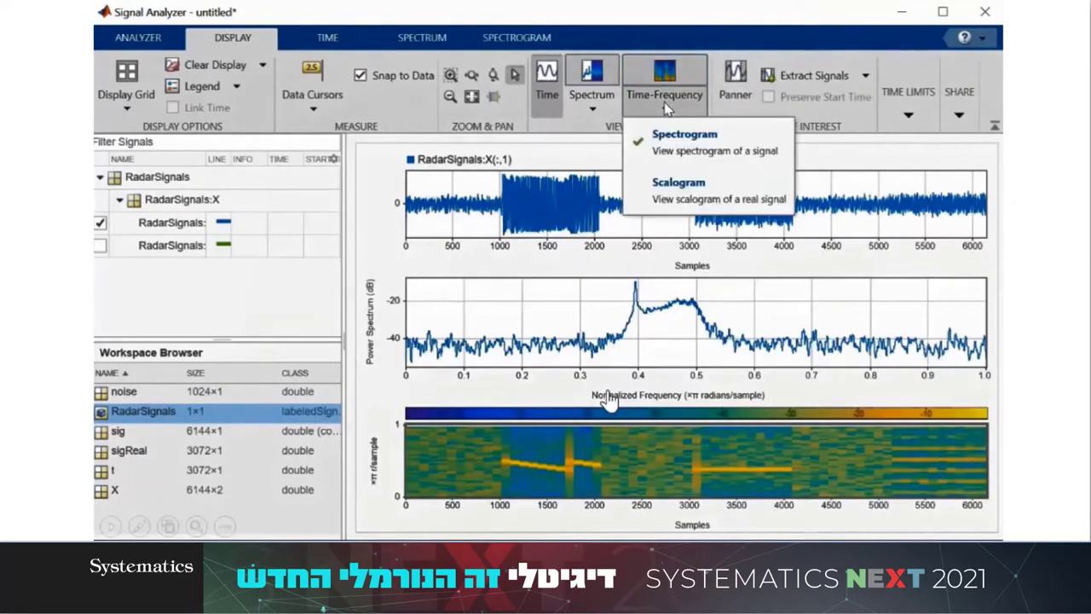
left_click(672, 180)
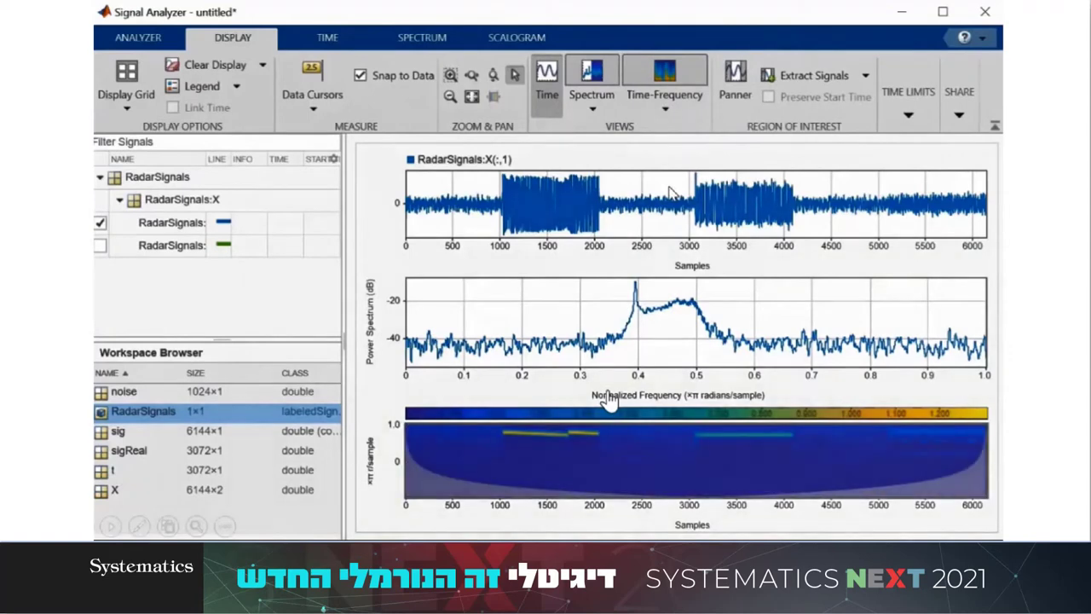
mouse_move(604, 436)
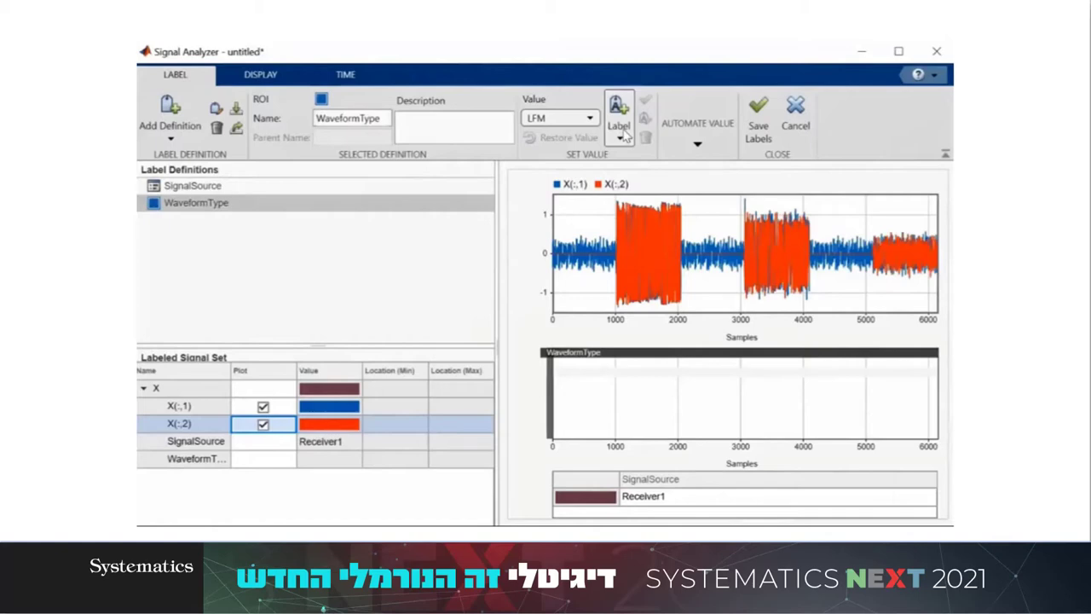
Step: Label the first pulse of the plotted signals as an LFM WaveformType region, from about sample 1036 to 2060
left_click(621, 136)
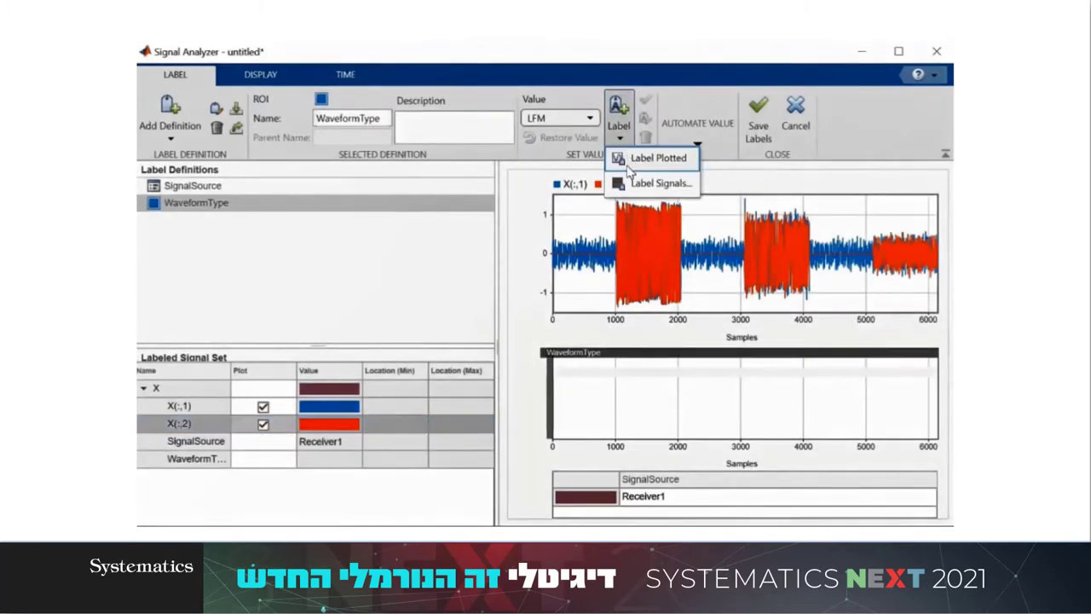
left_click(629, 169)
left_click_drag(728, 237, 677, 256)
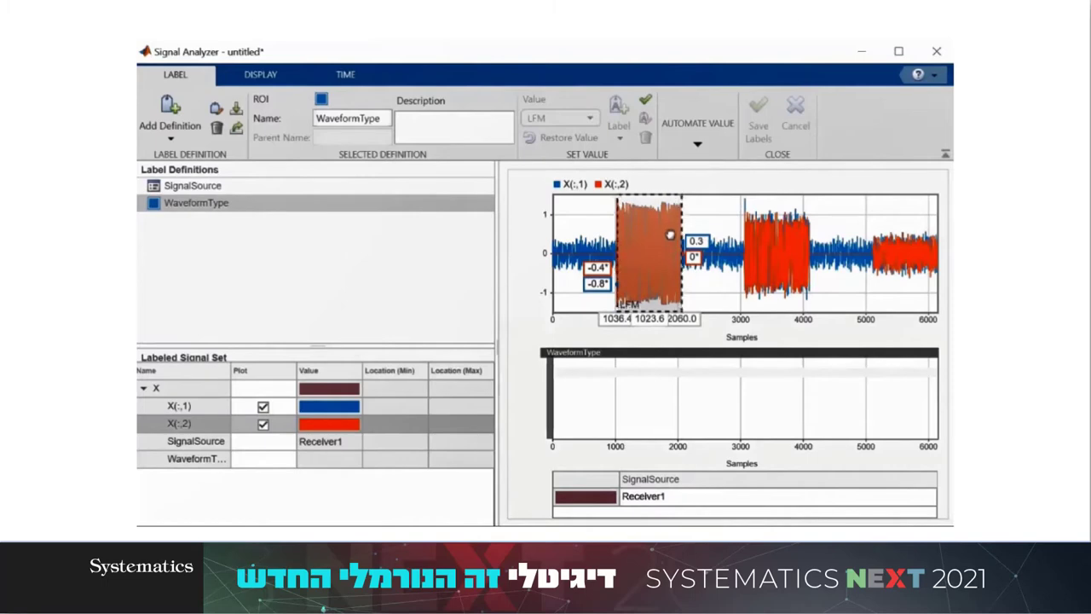
key("Return")
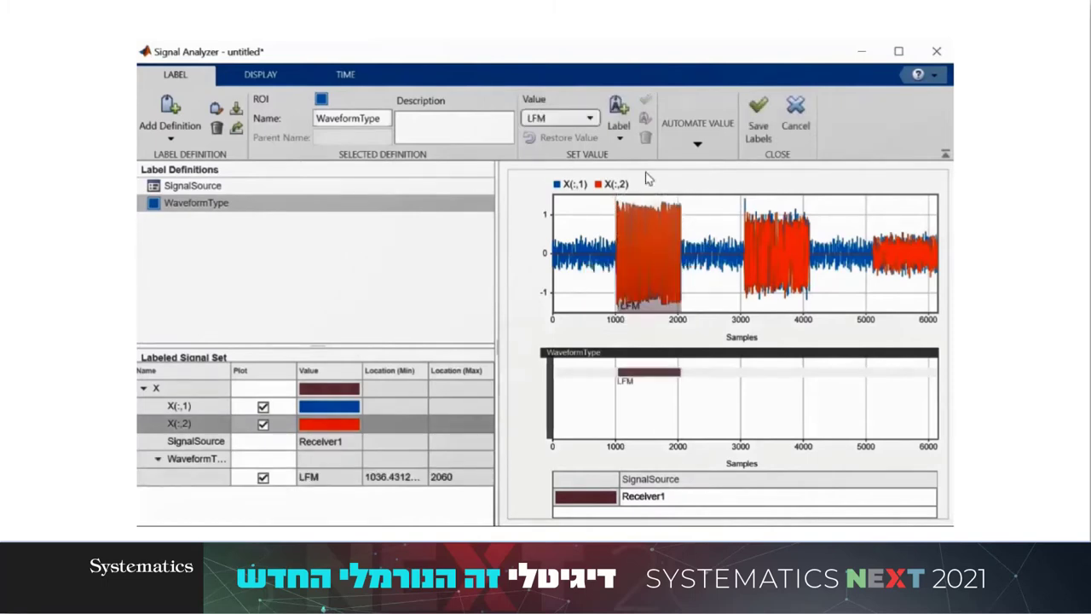
Step: Label the second pulse as a Barker WaveformType region, from about sample 3046 to 4121
left_click(592, 121)
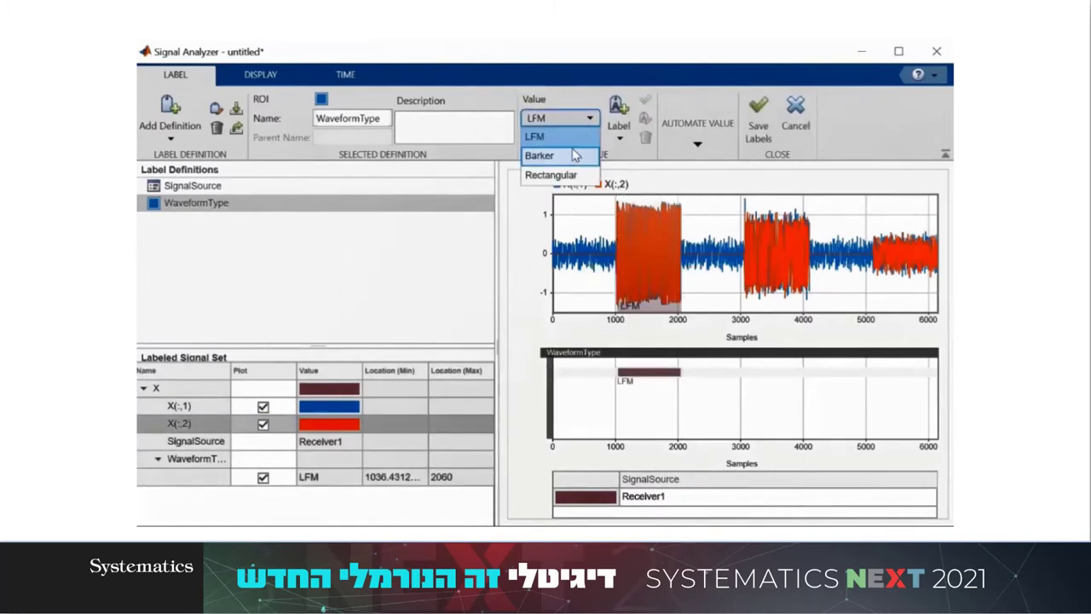
left_click(575, 155)
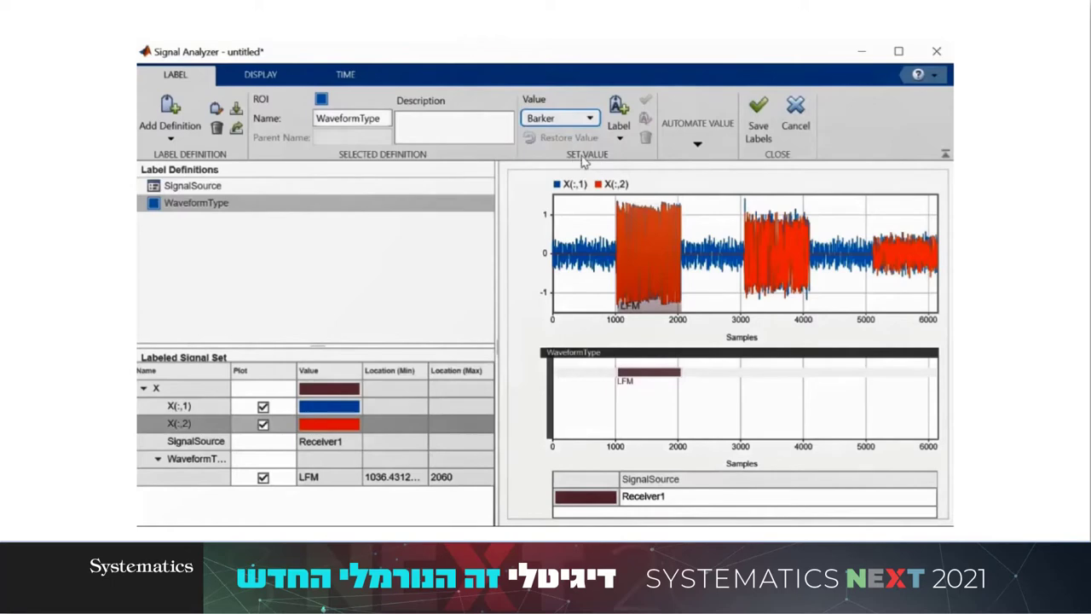
left_click(624, 140)
left_click(647, 158)
left_click_drag(740, 247, 810, 255)
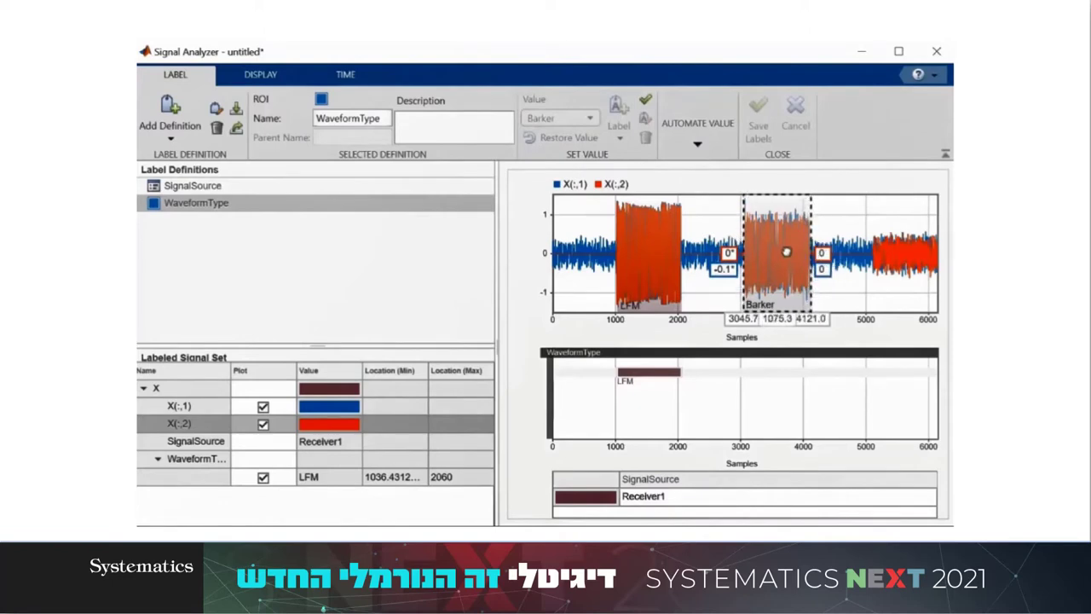
key("Return")
Step: Label the last pulse as a Rectangular WaveformType region, from about sample 5094 to 6130
left_click(584, 120)
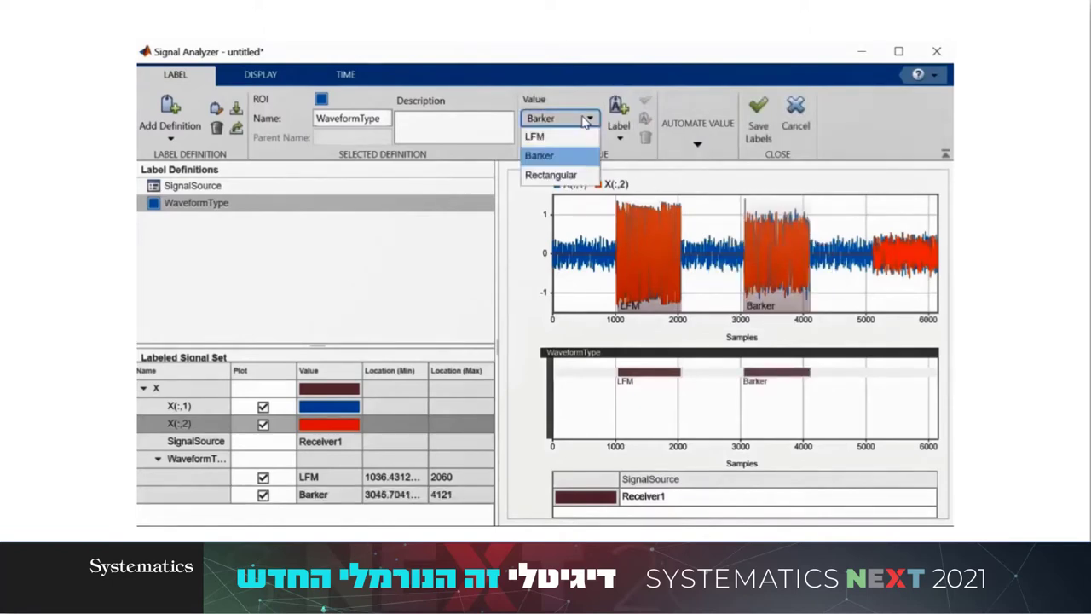
left_click(552, 173)
left_click(620, 139)
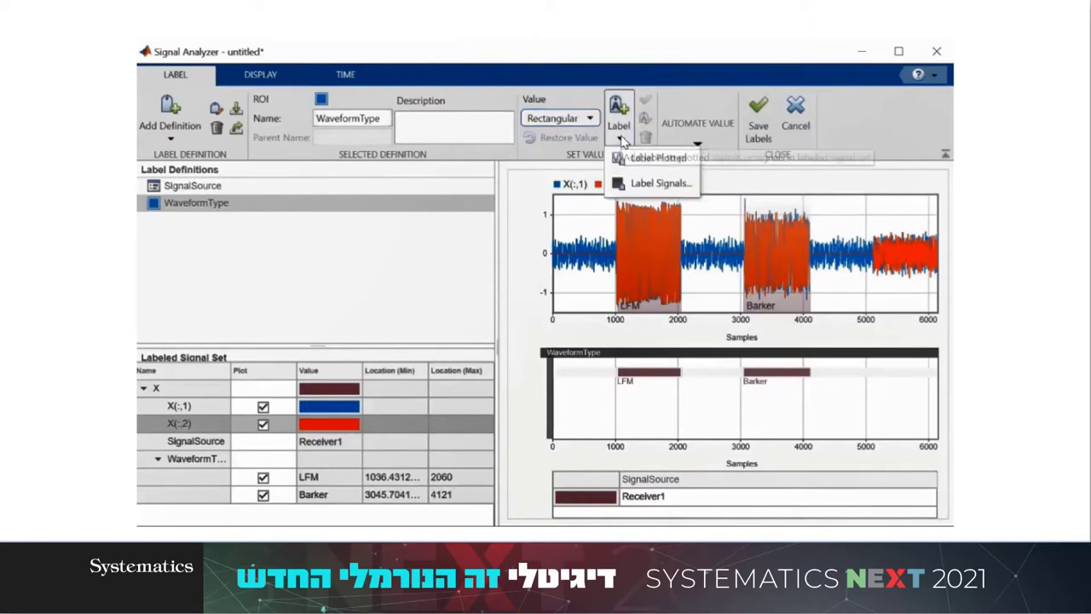
left_click(657, 159)
left_click_drag(755, 256, 904, 256)
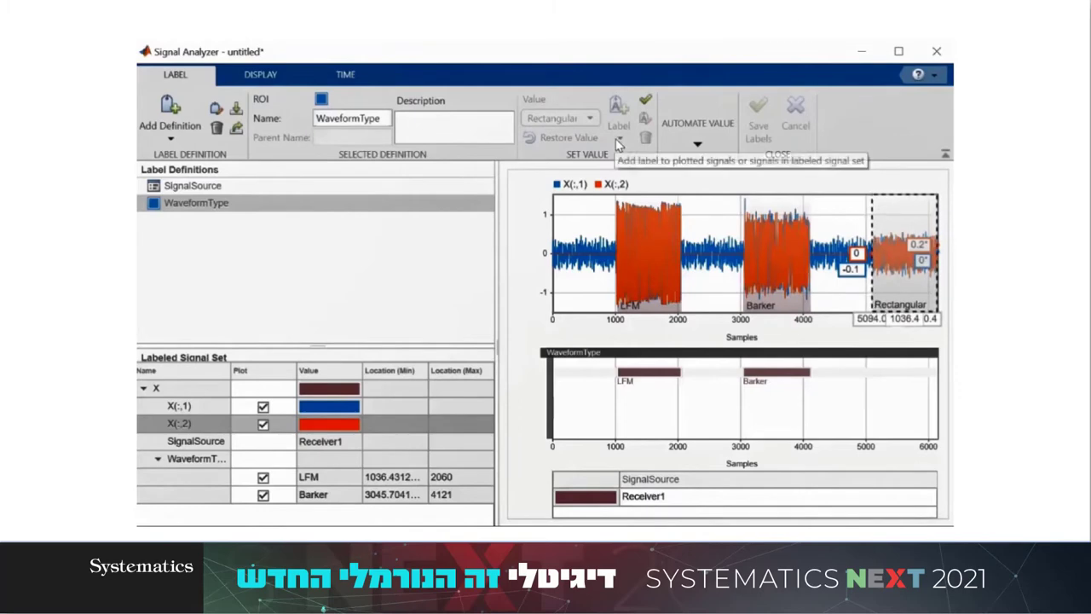
double_click(917, 271)
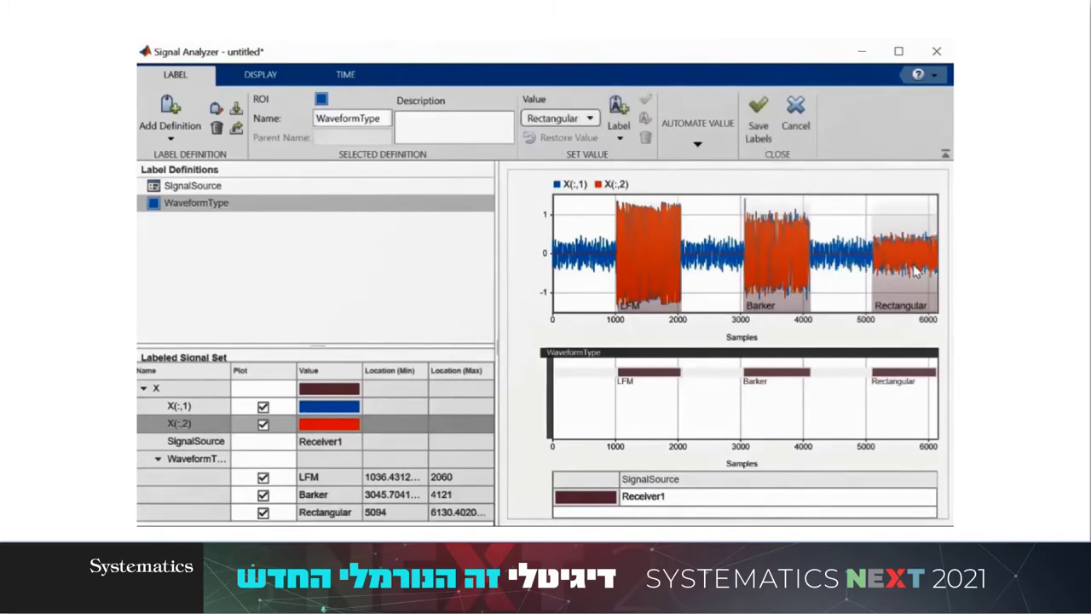
Step: Save the labels to a labeled signal set variable named RadarSignals
left_click(757, 115)
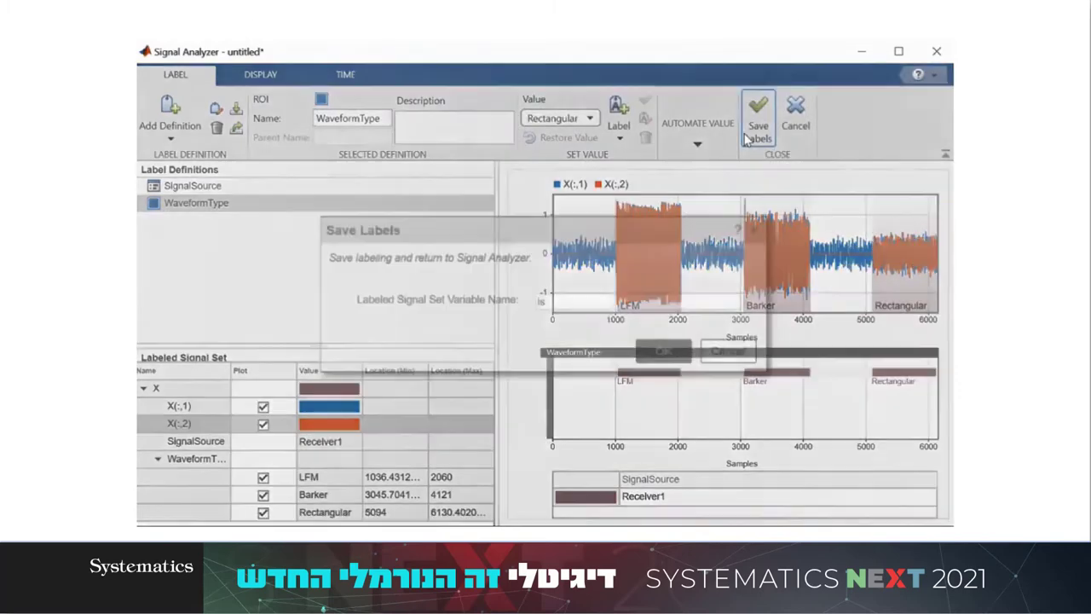
left_click_drag(596, 306, 537, 310)
key("BackSpace")
type("RadarSignals")
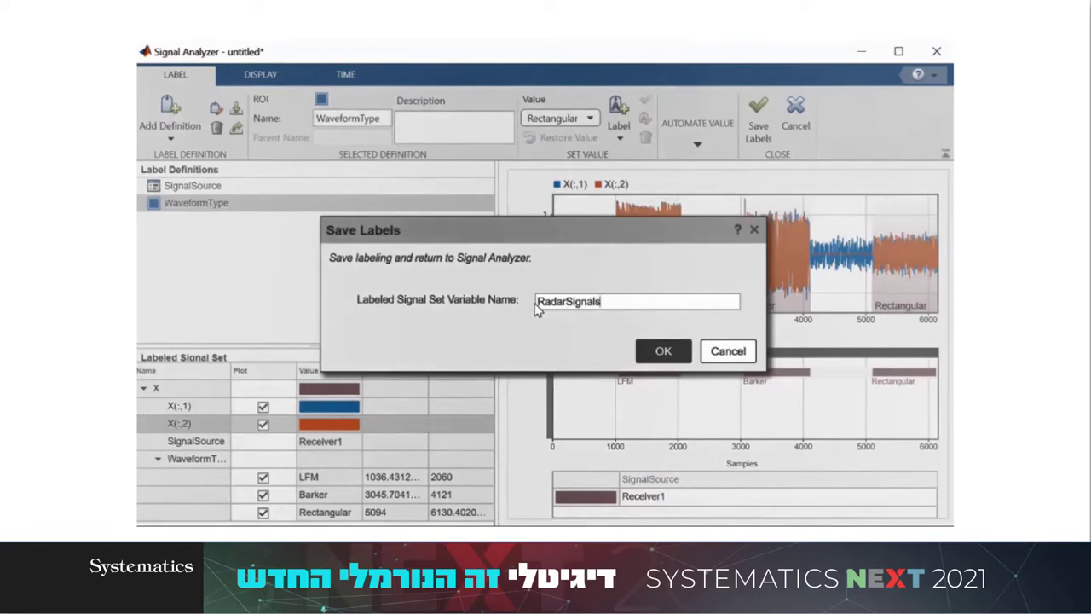
left_click(653, 358)
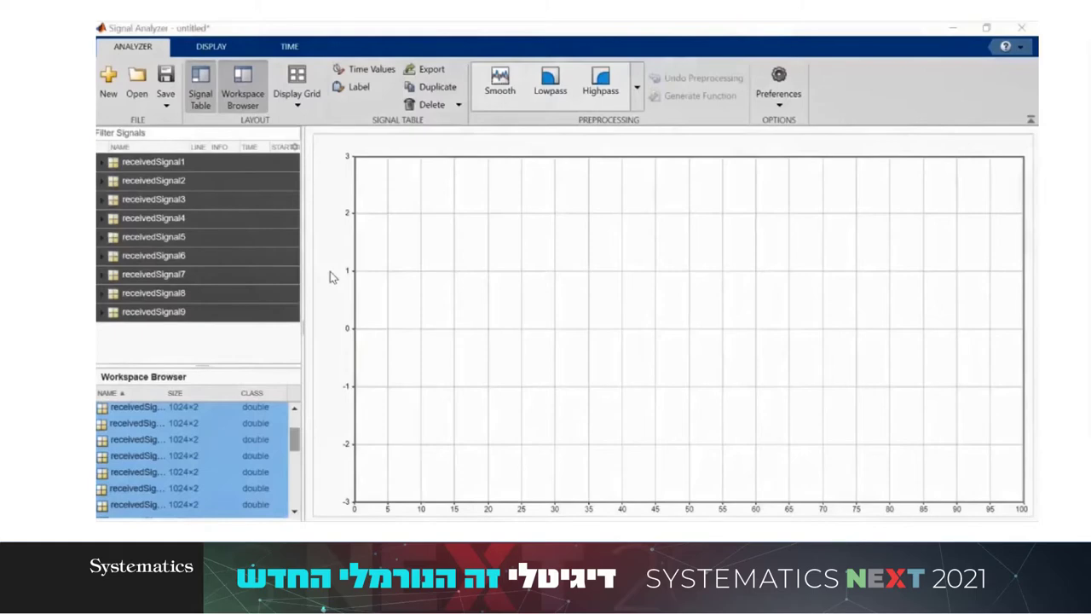
Step: Start labeling the nine received signals and set up a categorical attribute label definition named ModID
left_click(359, 87)
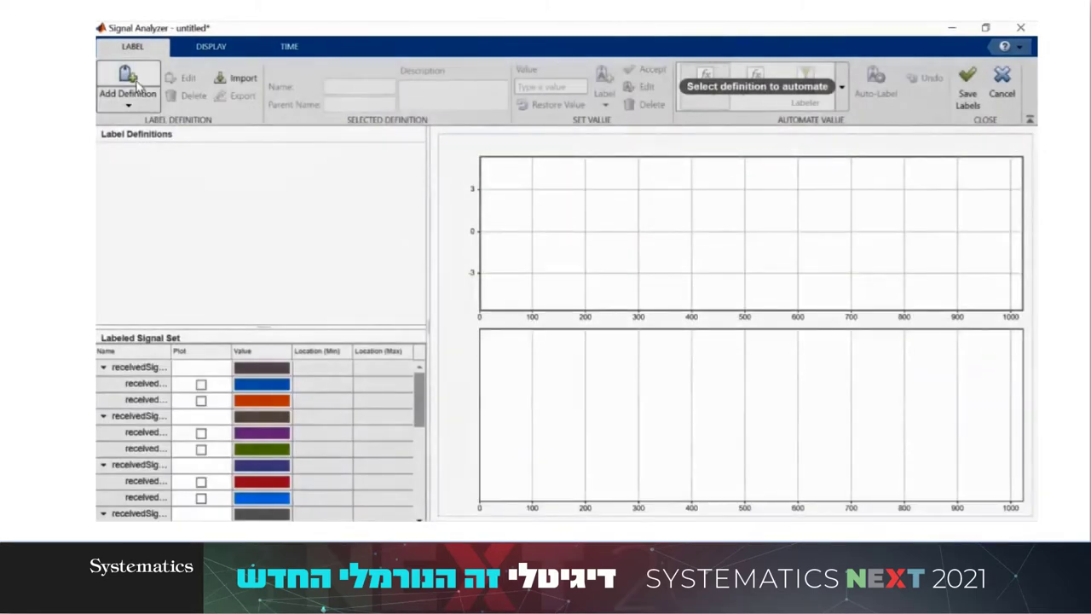
left_click(130, 81)
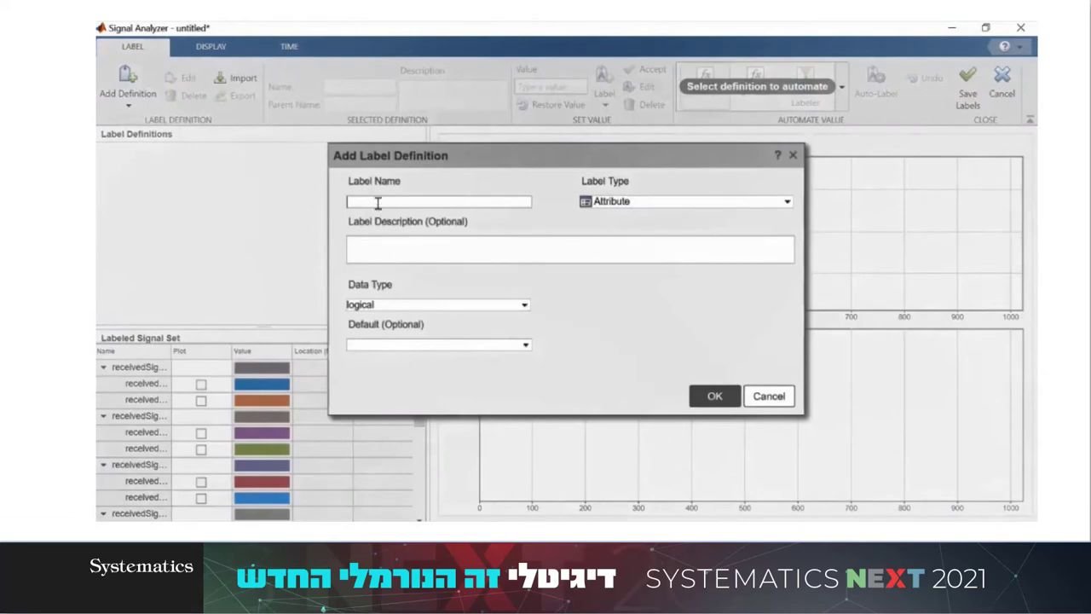
type("ModID")
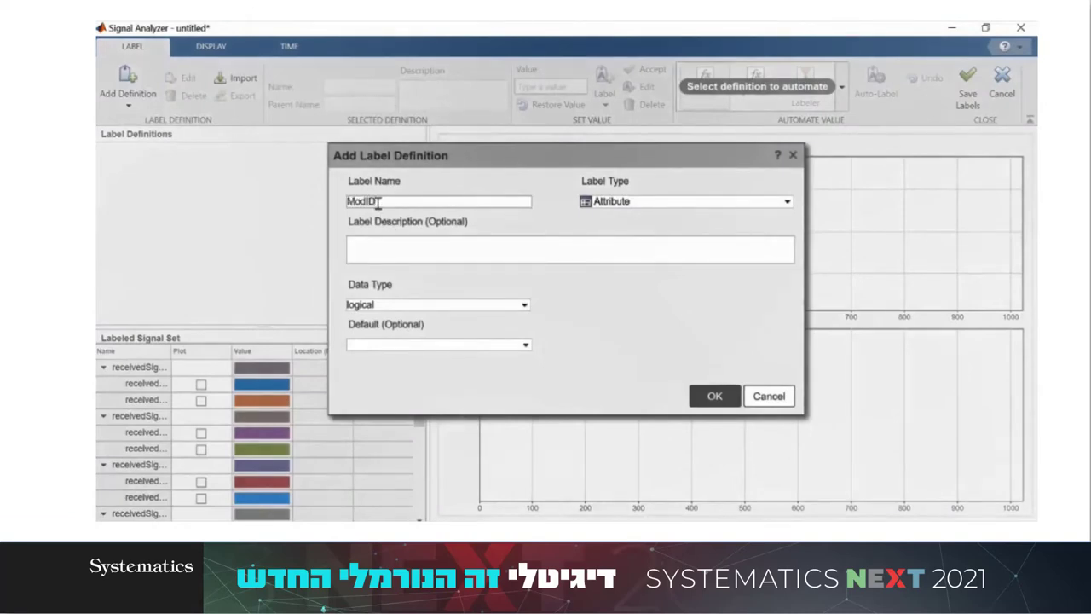
left_click(407, 306)
left_click(397, 362)
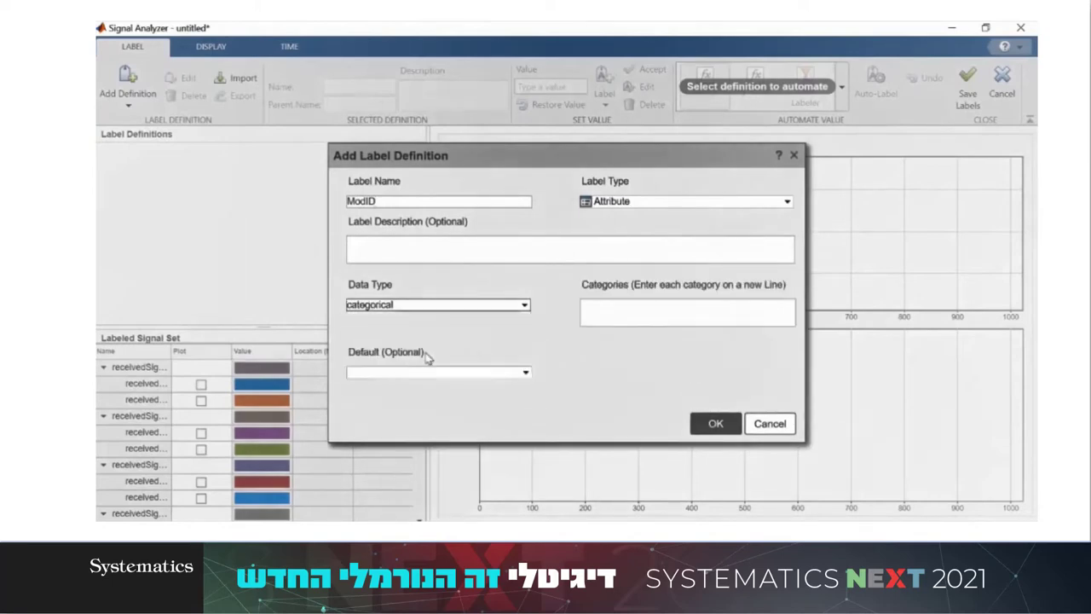
Step: Enter the categories LFM, Rect and Barker for the ModID label and add the definition
left_click(614, 312)
type("LFM")
key("Return")
type("Rect")
key("Return")
type("Barker")
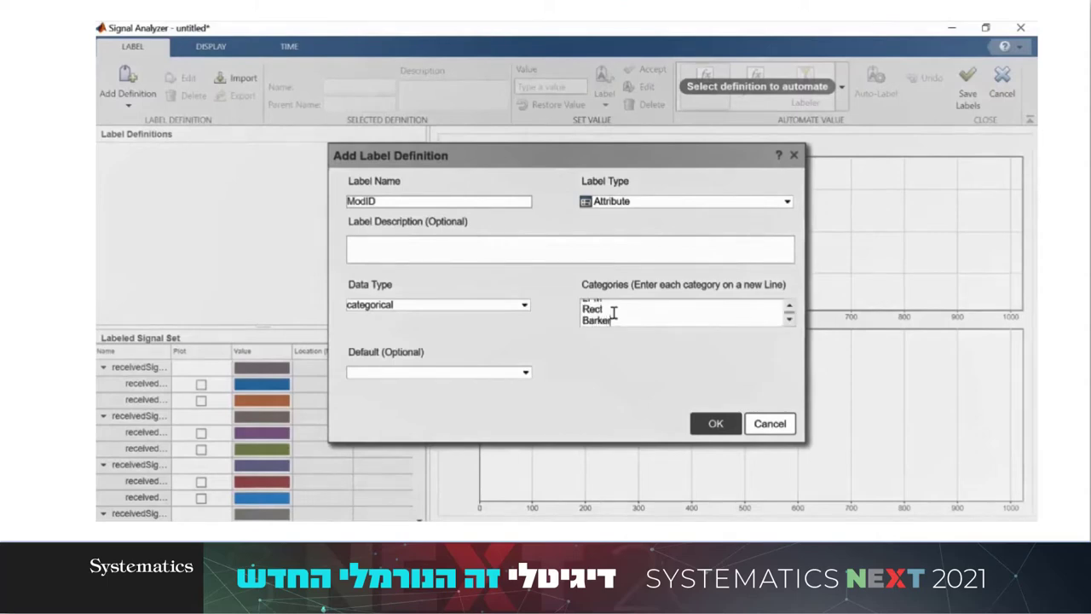
left_click(709, 423)
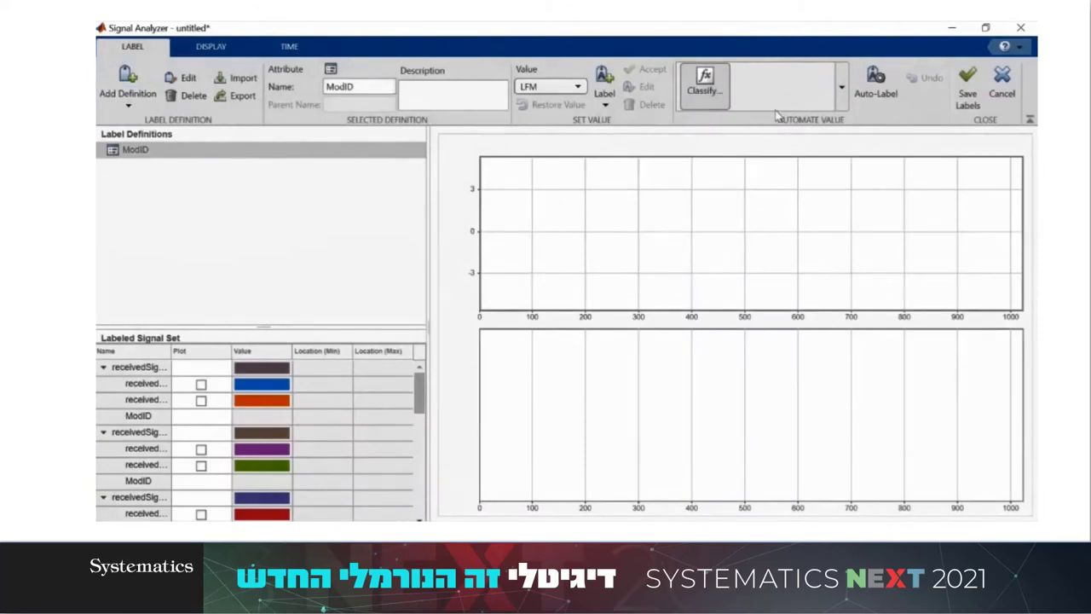
Step: Auto-label all nine received signals with the ClassifyWaveforms function, leaving its arguments empty
left_click(877, 78)
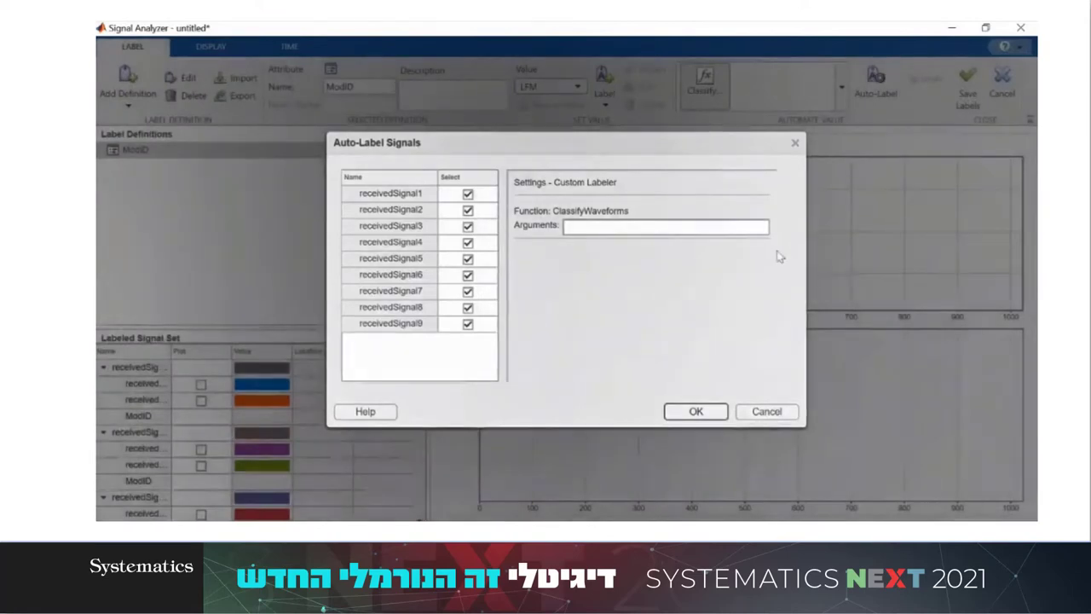
left_click(715, 413)
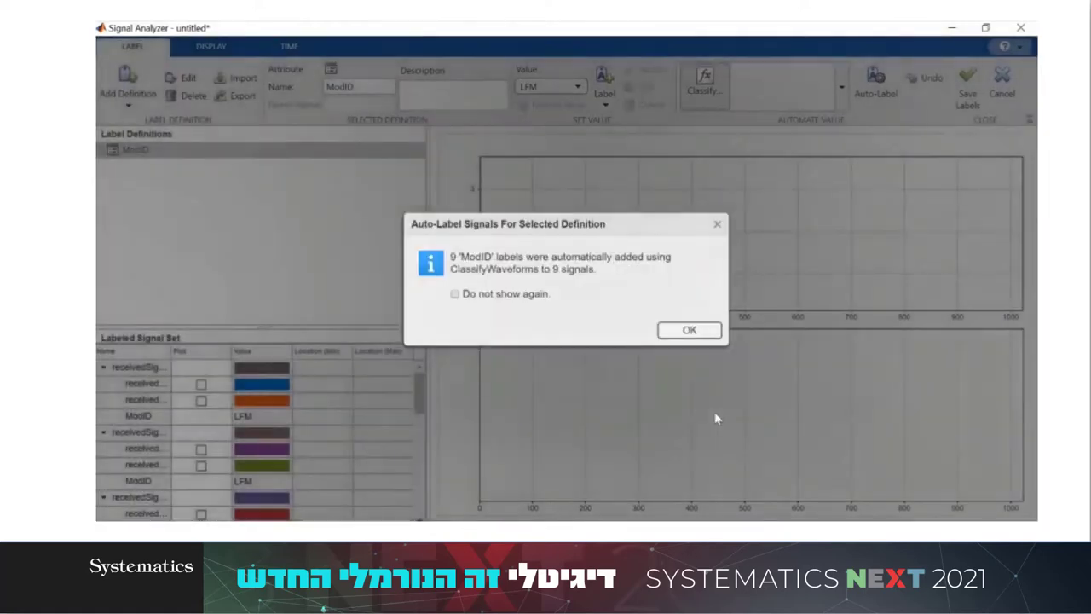
left_click(703, 333)
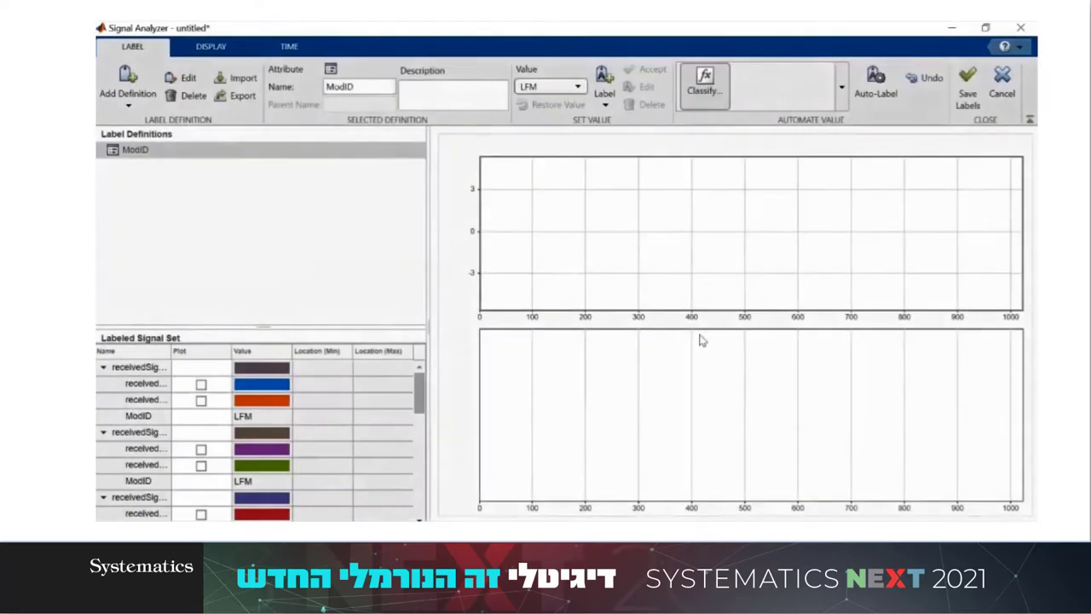
Step: Plot both channels of receivedSignal1, receivedSignal4 and receivedSignal7 and review the ModID labels assigned across the signal set
left_click(201, 384)
left_click(201, 400)
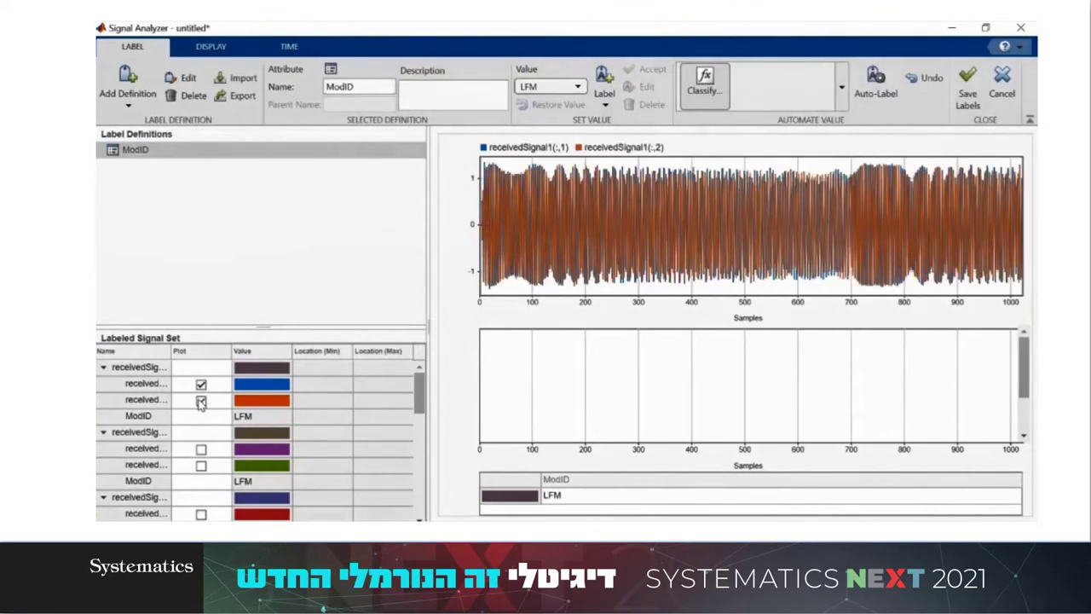
left_click_drag(419, 392, 418, 437)
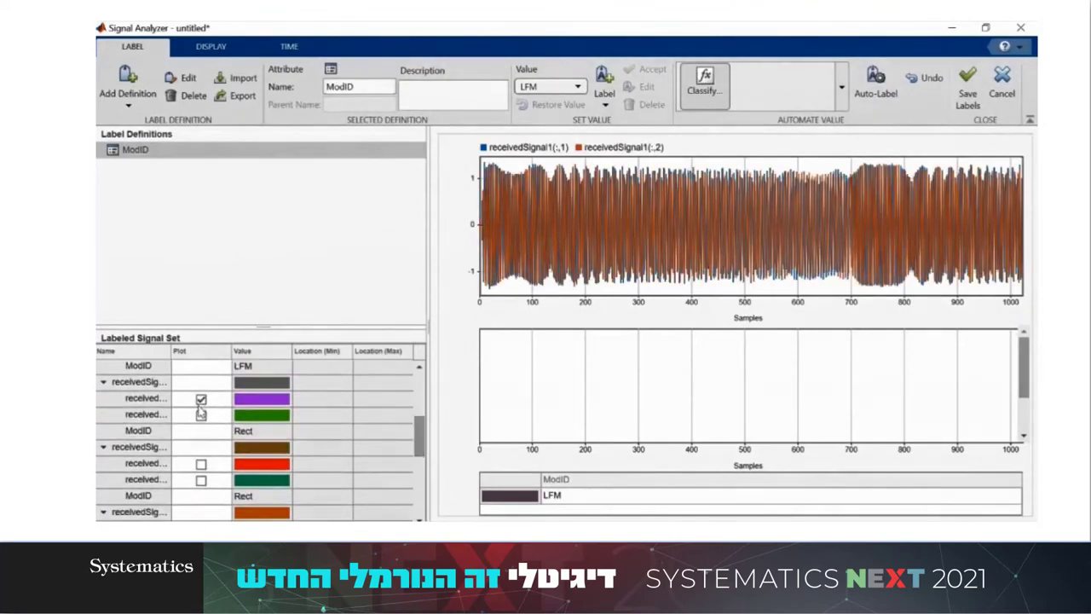
left_click(201, 398)
left_click(201, 414)
left_click_drag(419, 436, 416, 502)
left_click(201, 377)
left_click(202, 393)
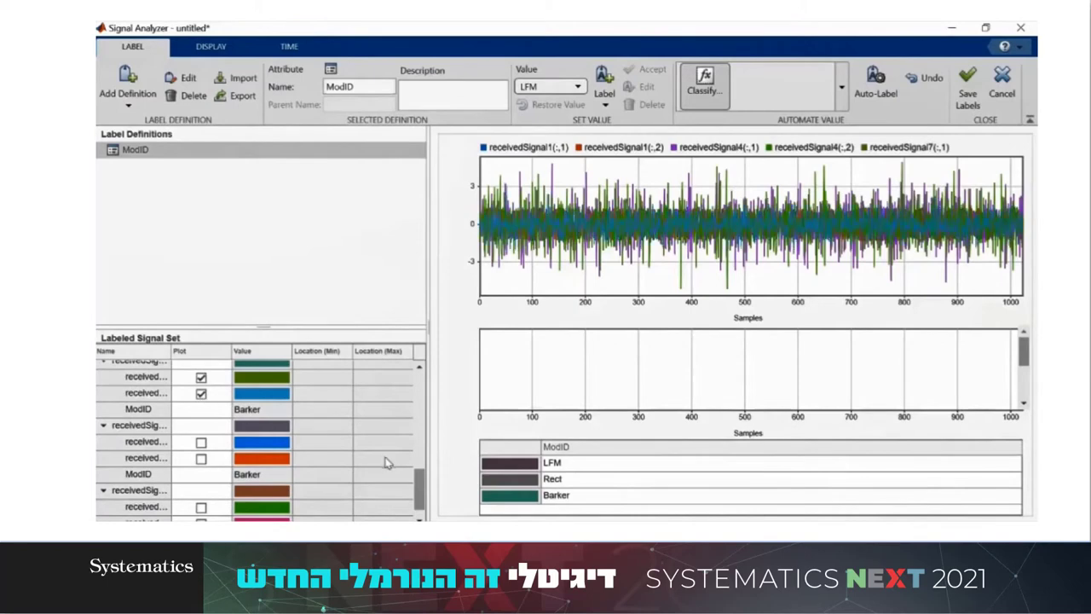
left_click_drag(418, 487, 423, 499)
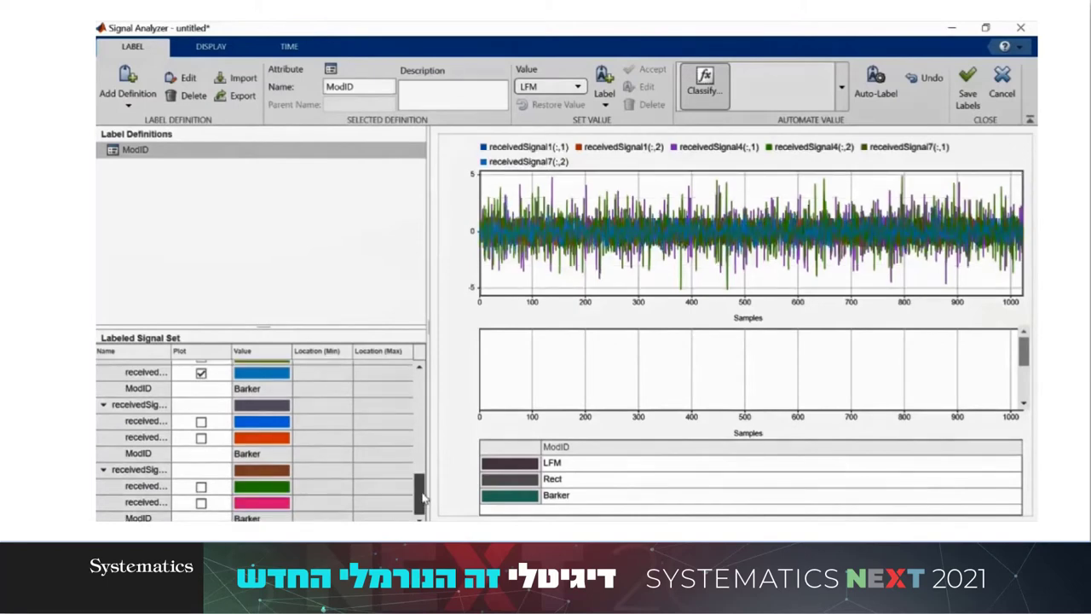
left_click_drag(420, 504, 402, 412)
scroll(397, 392, "up", 1)
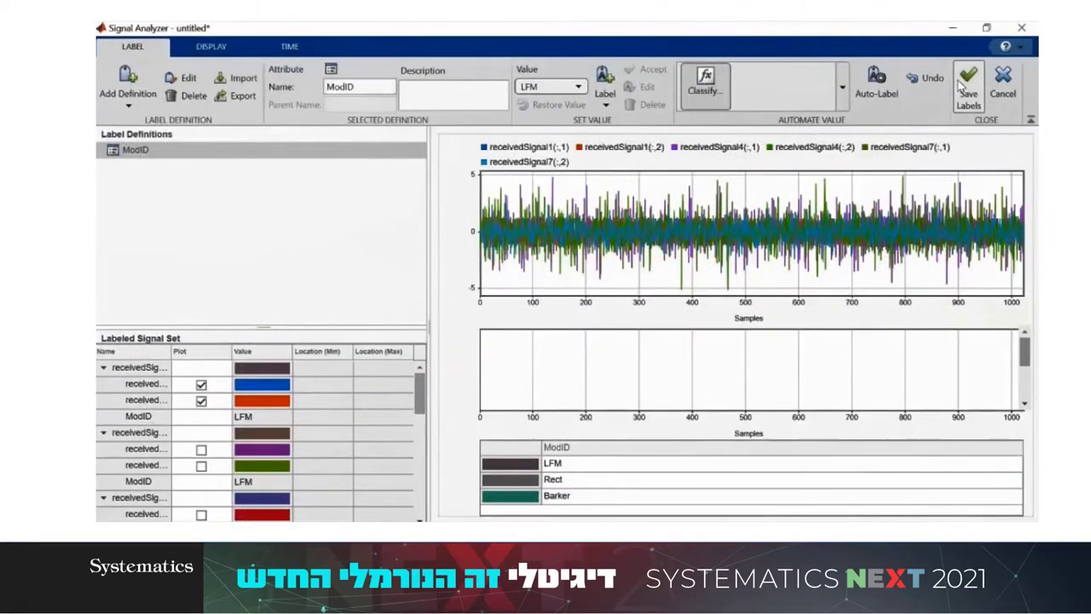
Step: Save the ModID labels to a labeled signal set variable named LabelWaveforms
left_click(966, 86)
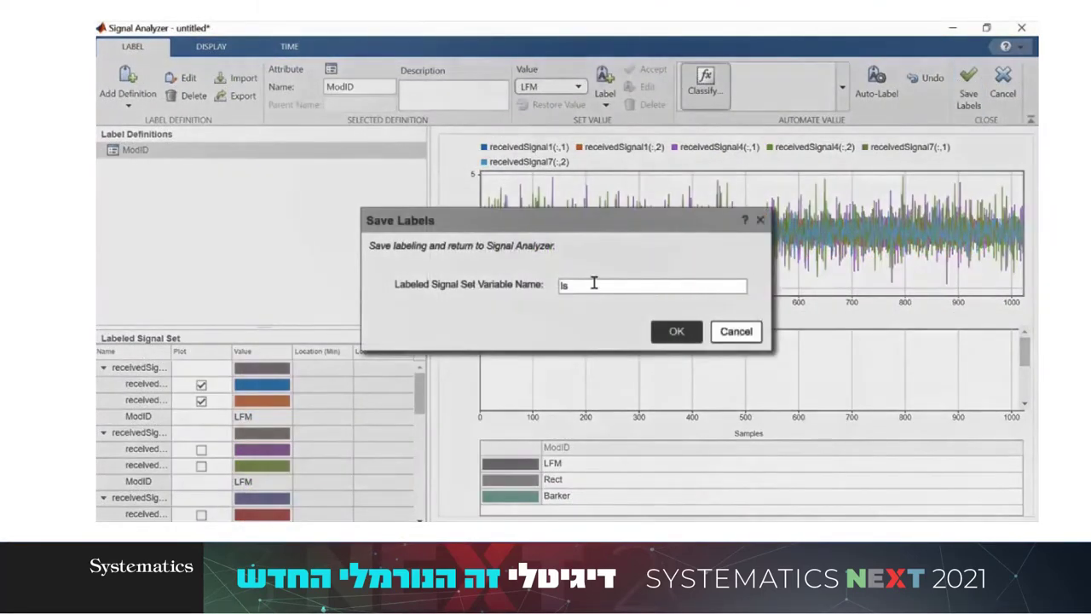
type("Label")
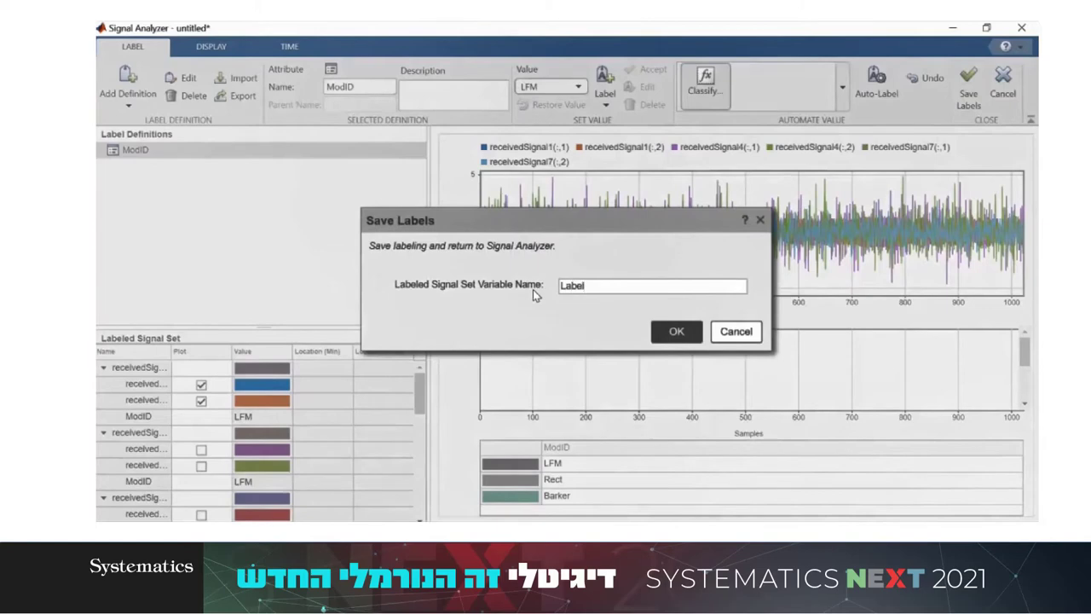
type("Waveforms")
key("Return")
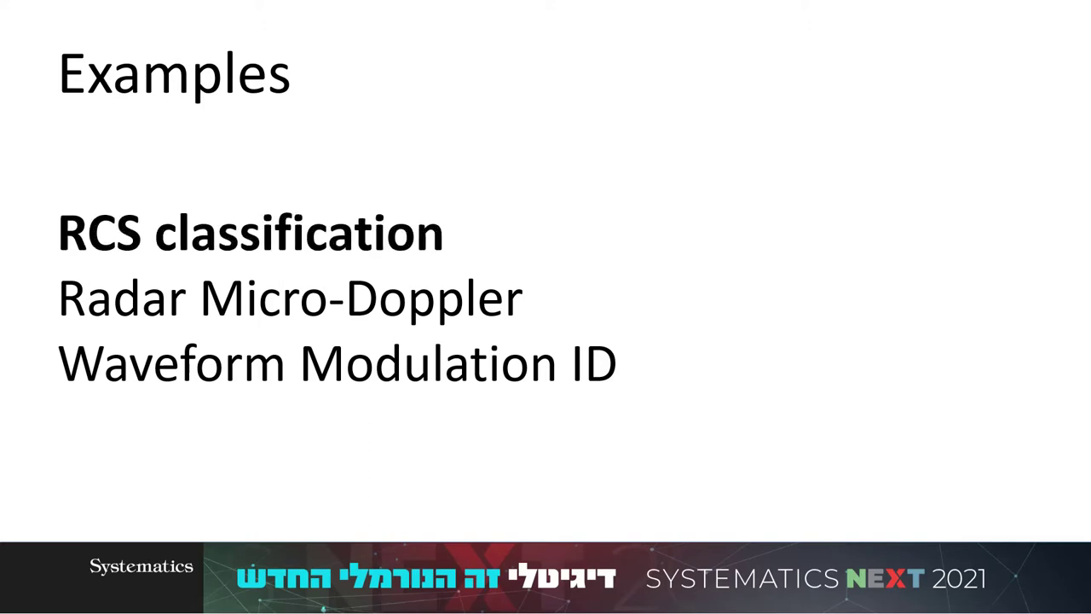
key("Right")
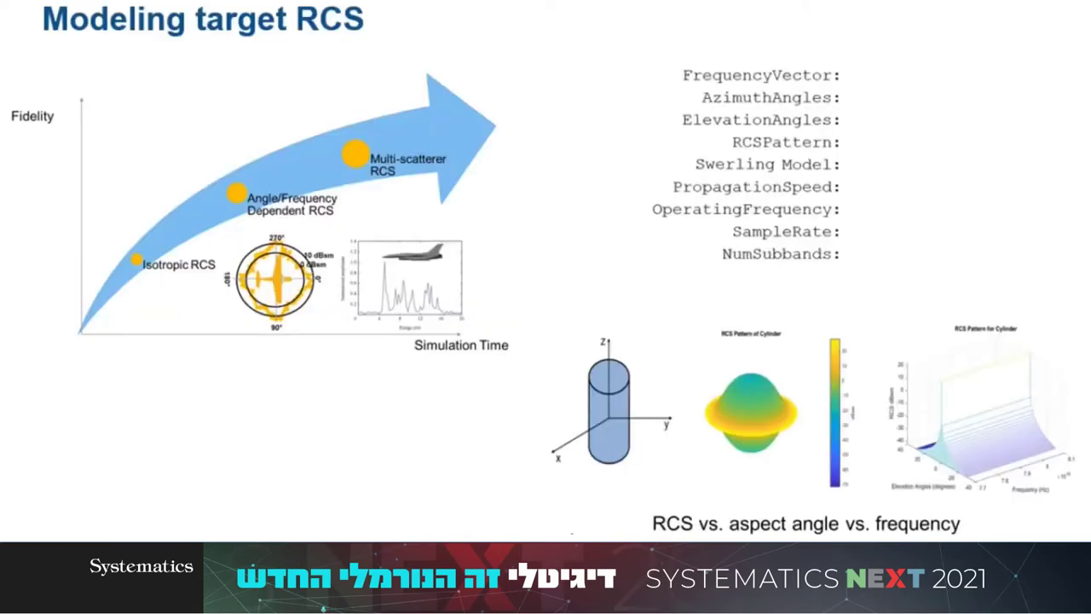